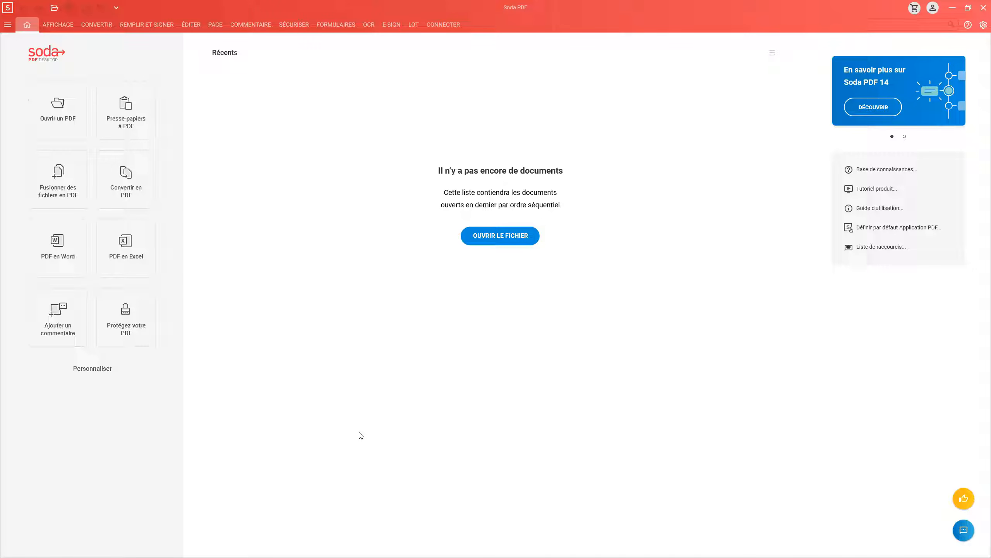
{"action": "left_click", "coordinate": [358, 432]}
{"action": "left_click", "coordinate": [92, 368]}
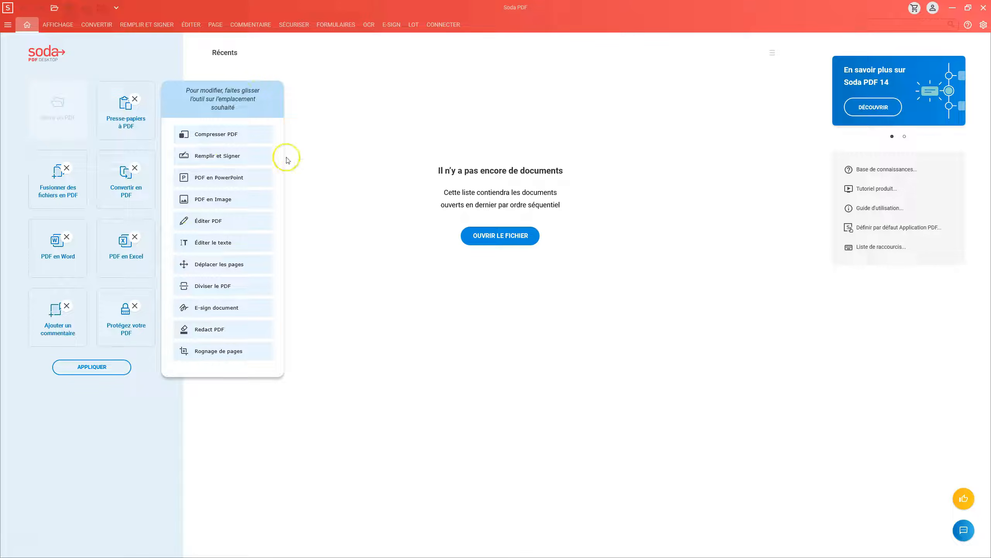
{"action": "left_click", "coordinate": [121, 44]}
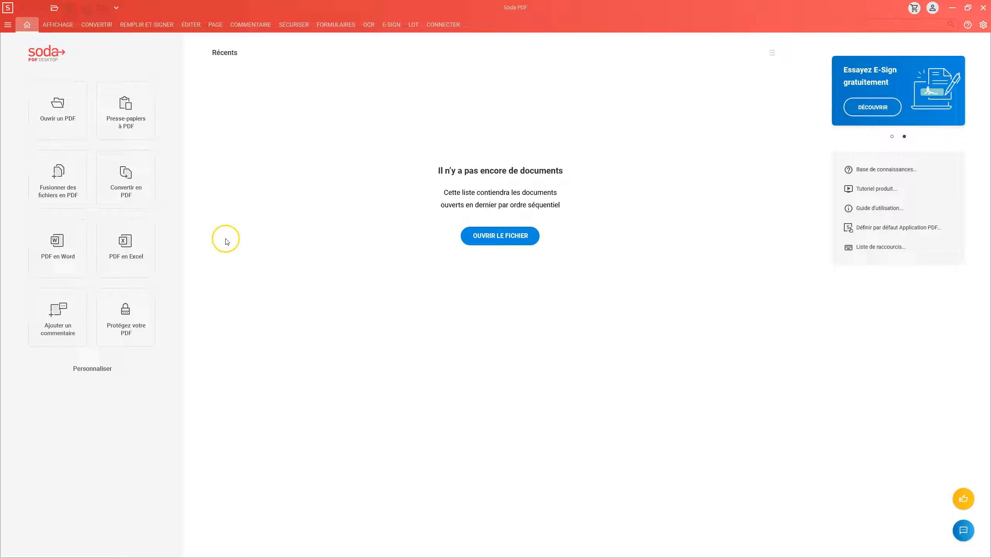
Create a new blank PDF document
{"action": "left_click", "coordinate": [7, 26]}
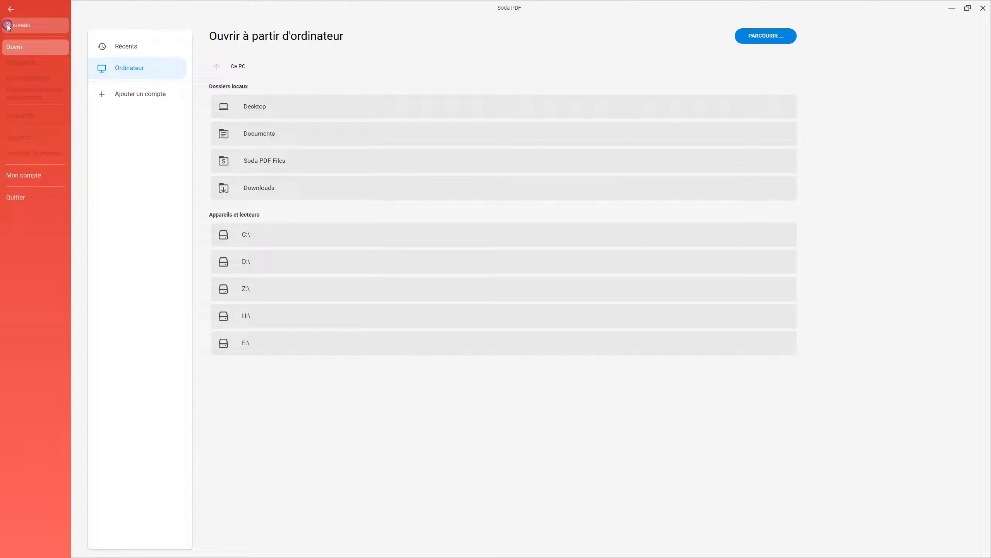
{"action": "left_click", "coordinate": [25, 25]}
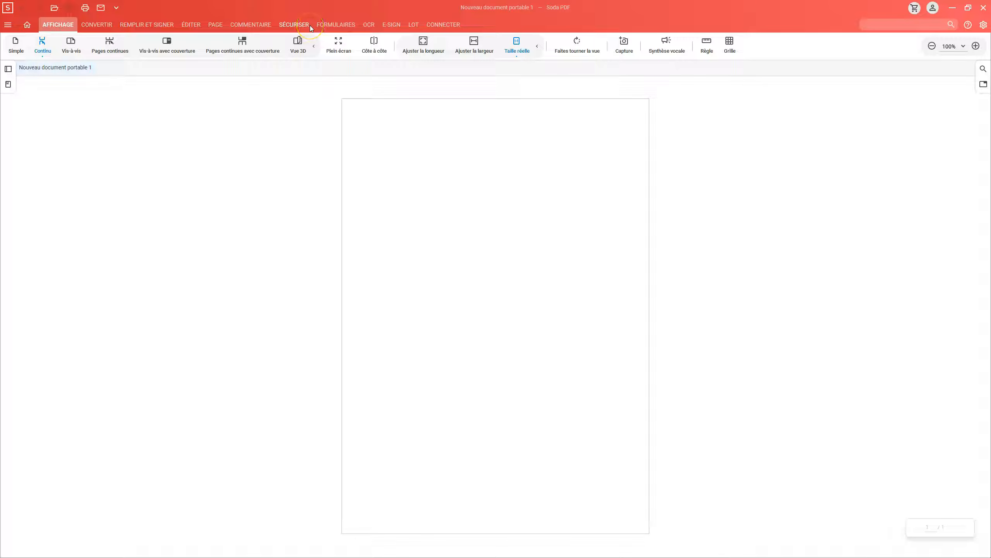
{"action": "left_click", "coordinate": [98, 24]}
{"action": "left_click", "coordinate": [143, 25]}
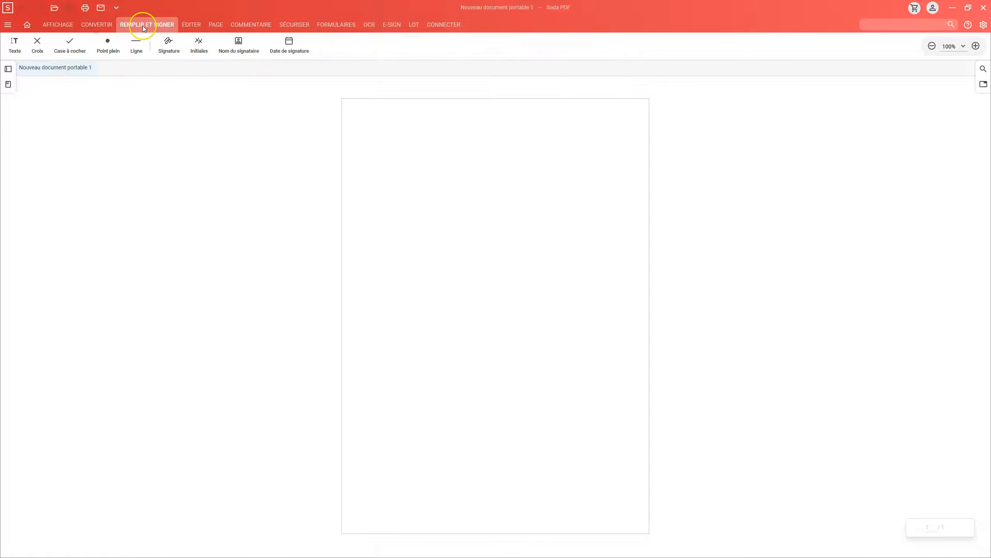
{"action": "left_click", "coordinate": [194, 26]}
Insert 5 blank Letter-size (8.5 x 11 in) pages after page 1 of the document
{"action": "left_click", "coordinate": [217, 25]}
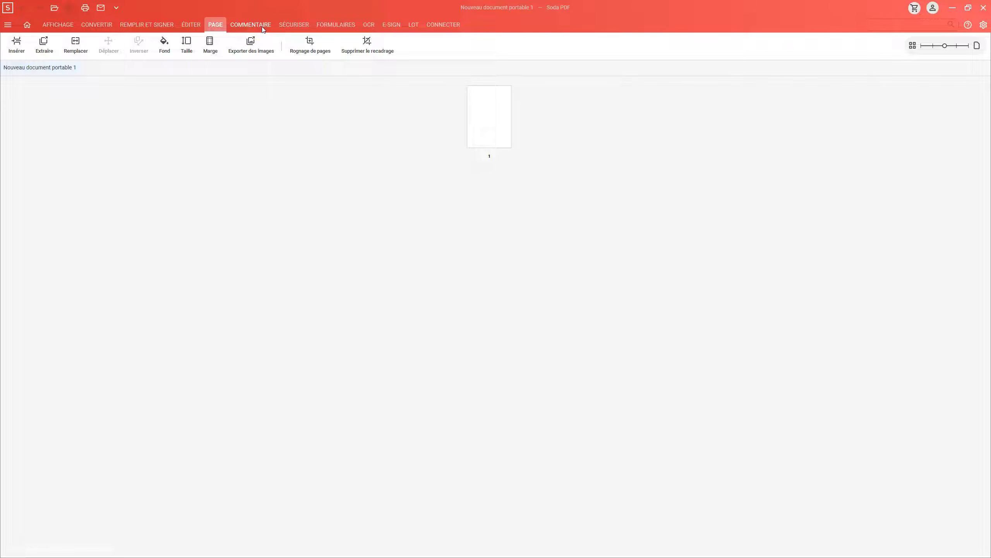
{"action": "left_click", "coordinate": [16, 45]}
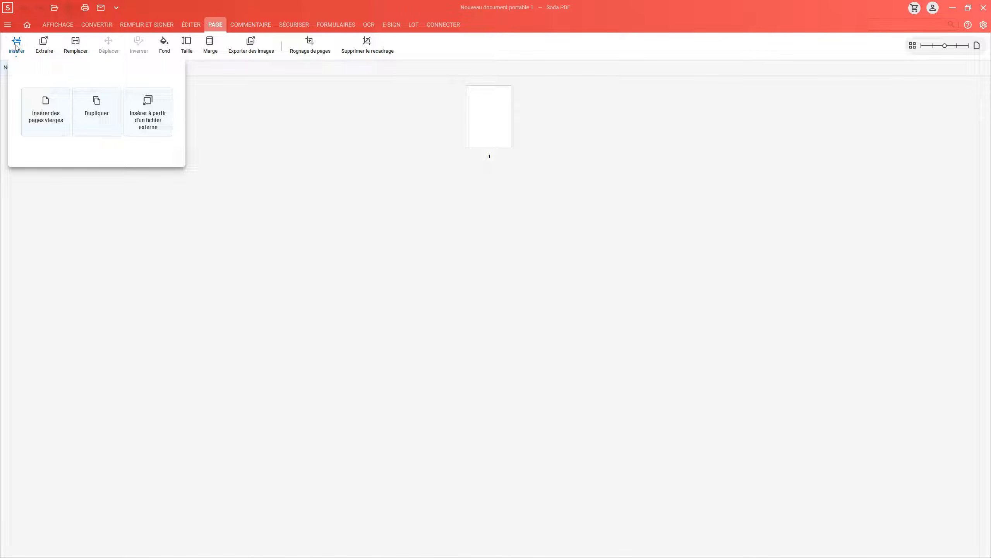
{"action": "left_click", "coordinate": [50, 113]}
{"action": "left_click", "coordinate": [82, 115]}
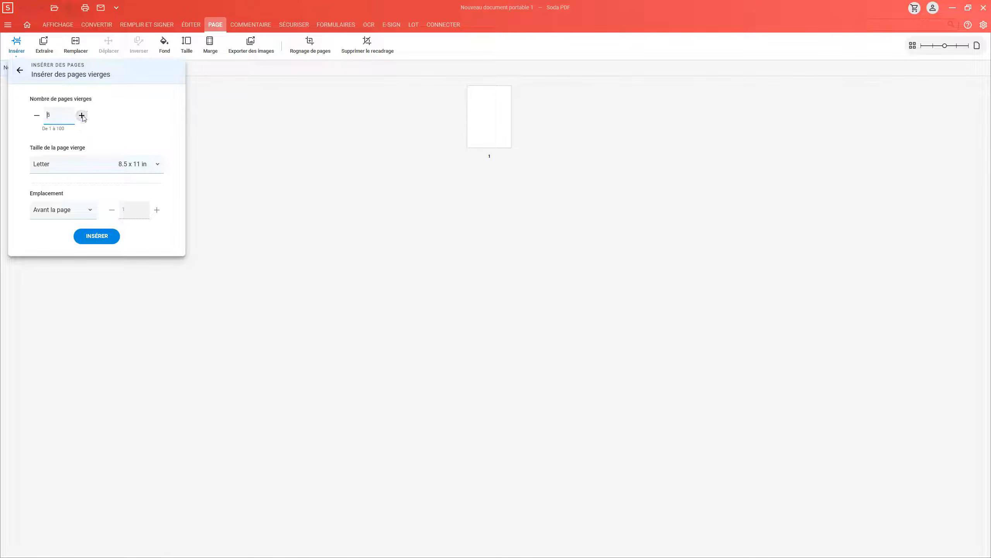
{"action": "left_click", "coordinate": [89, 211]}
{"action": "left_click", "coordinate": [58, 246]}
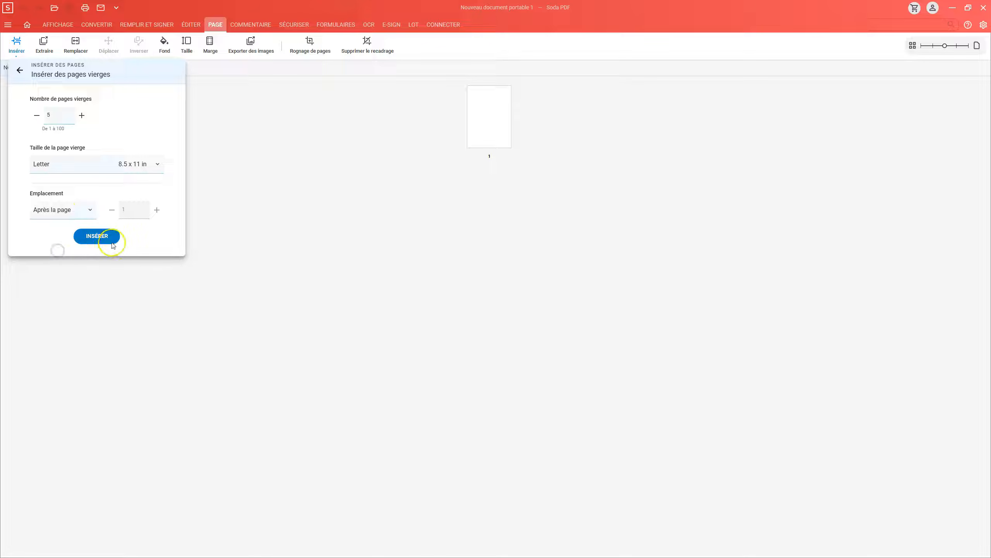
{"action": "left_click", "coordinate": [98, 236]}
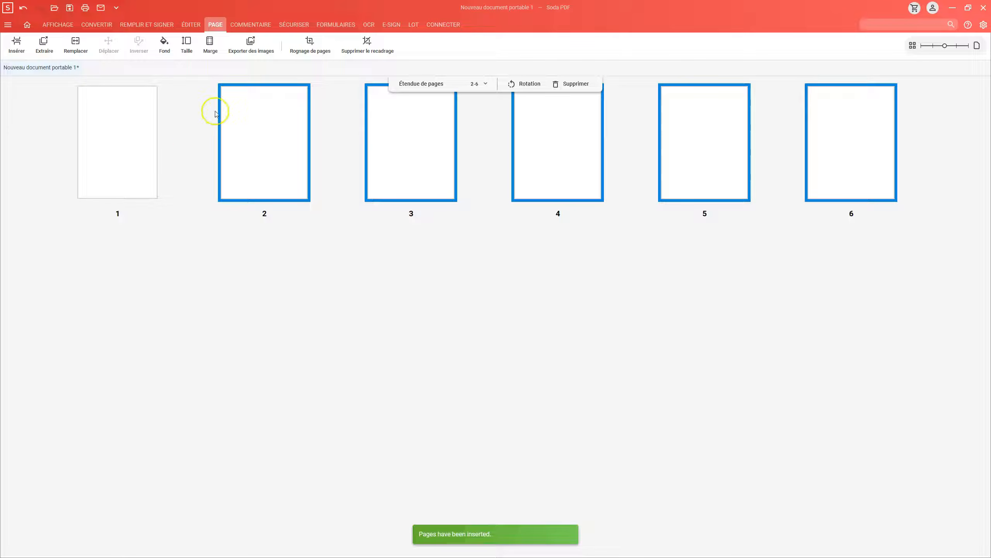
Examine the tools offered for comments, security, forms, OCR, e-signing, batch processing and cloud connections
{"action": "left_click", "coordinate": [248, 25]}
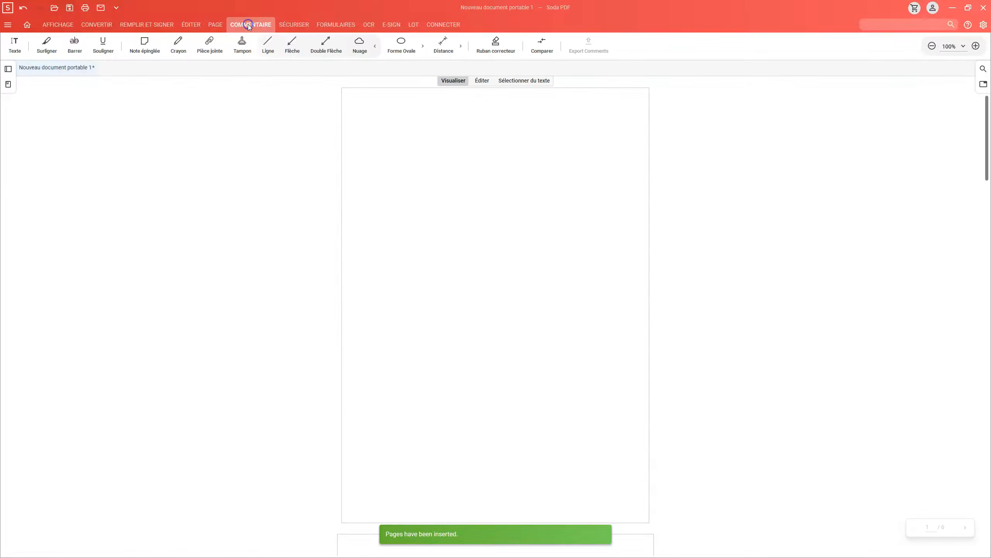
{"action": "left_click", "coordinate": [306, 25]}
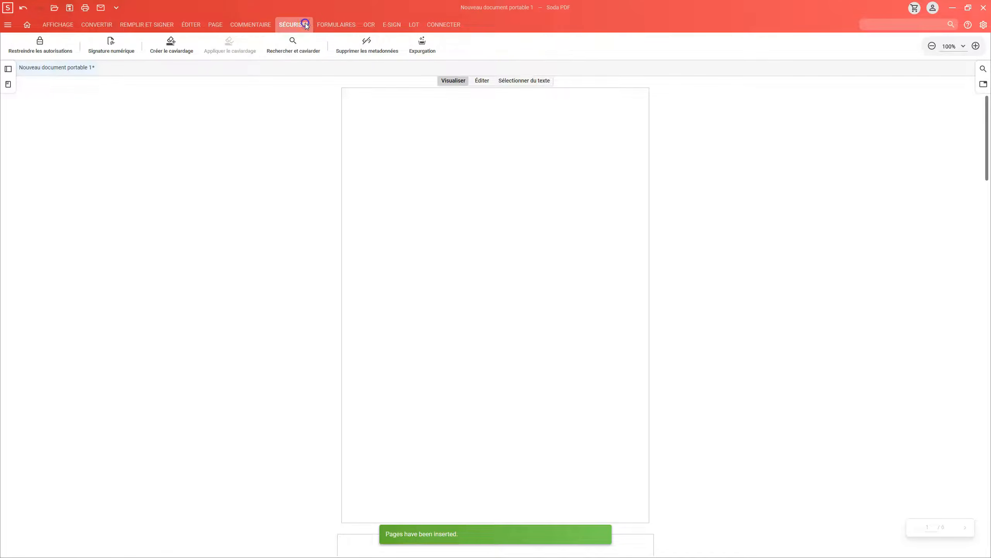
{"action": "left_click", "coordinate": [332, 26]}
{"action": "left_click", "coordinate": [369, 25]}
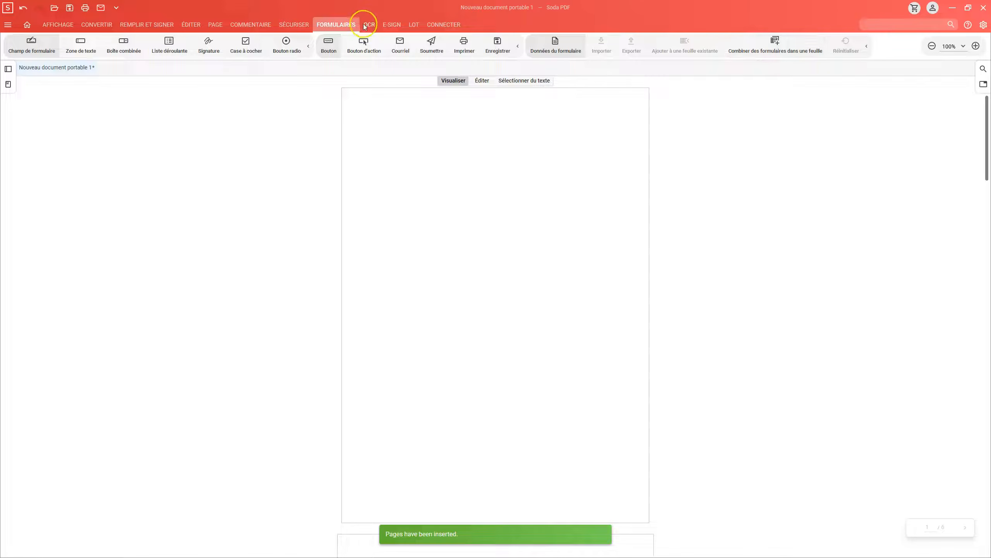
{"action": "left_click", "coordinate": [369, 26]}
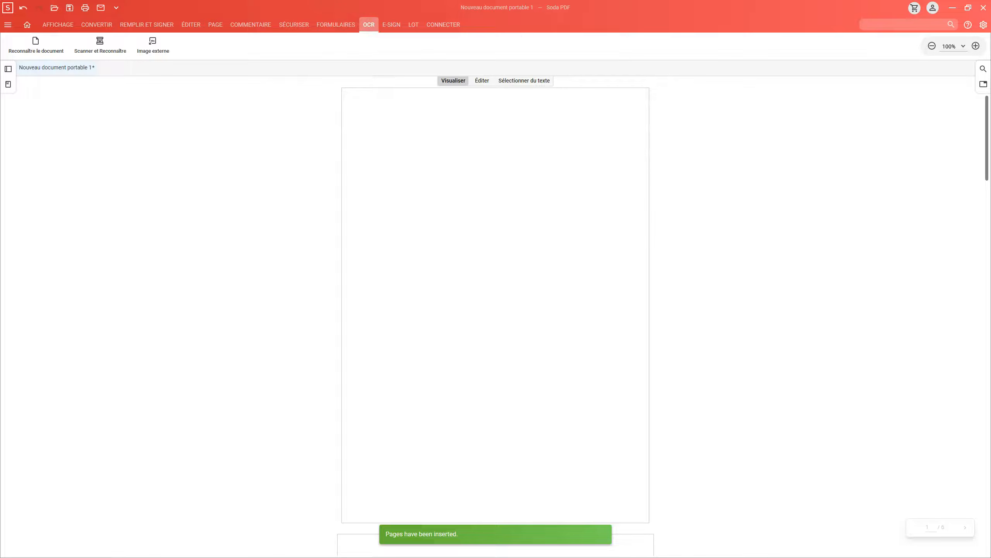
{"action": "left_click", "coordinate": [397, 28]}
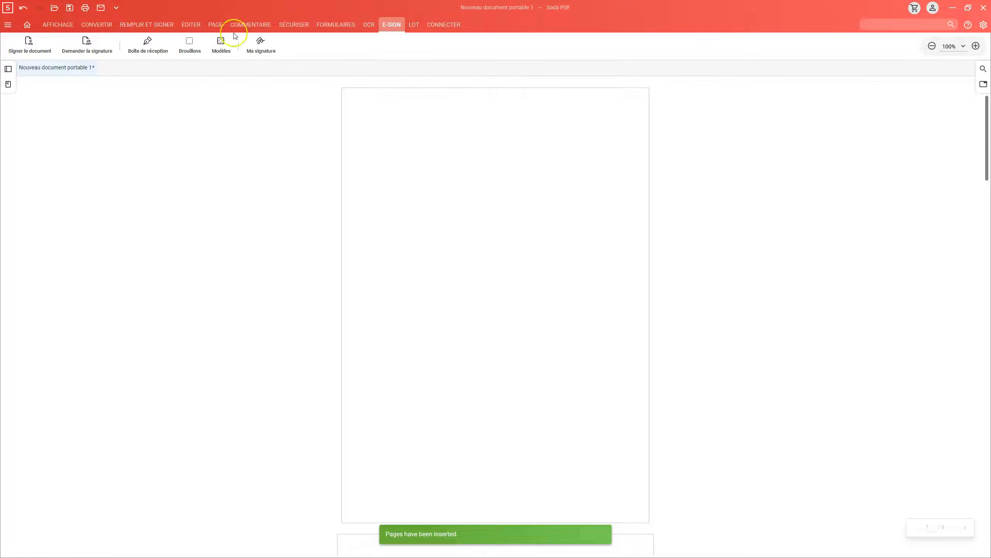
{"action": "left_click", "coordinate": [418, 26]}
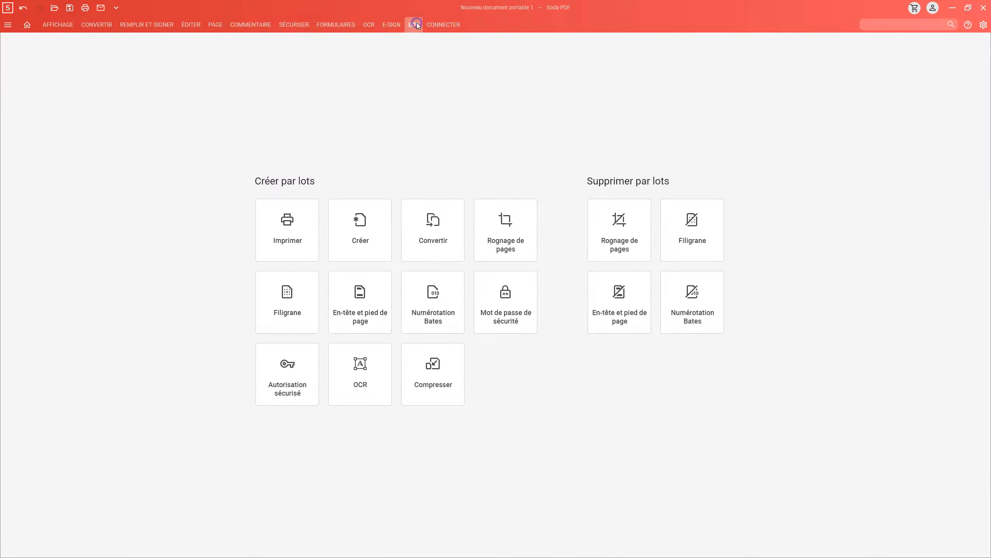
{"action": "left_click", "coordinate": [434, 26]}
{"action": "left_click", "coordinate": [451, 25]}
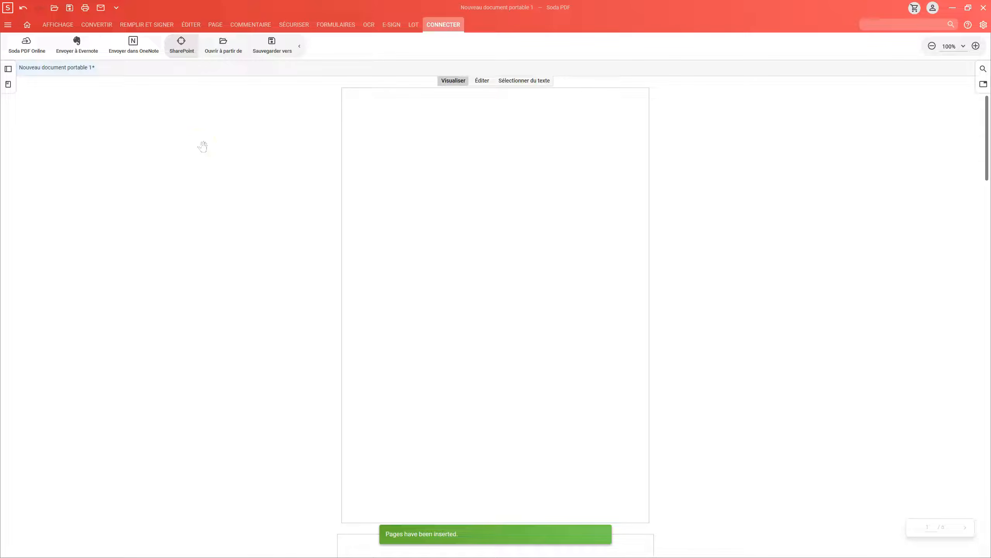
Switch the document from viewing to edit mode and look over its blank pages
{"action": "left_click", "coordinate": [197, 25]}
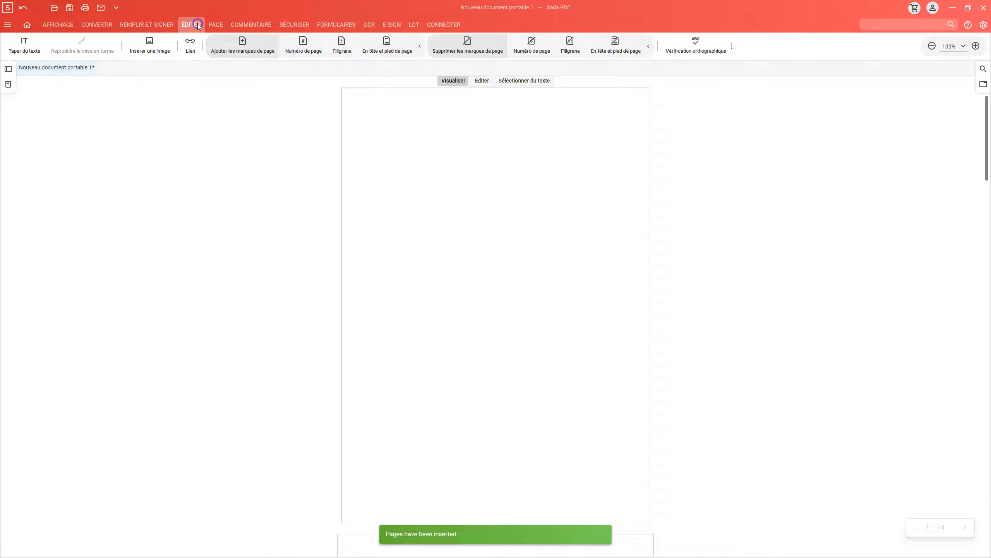
{"action": "left_click", "coordinate": [482, 81]}
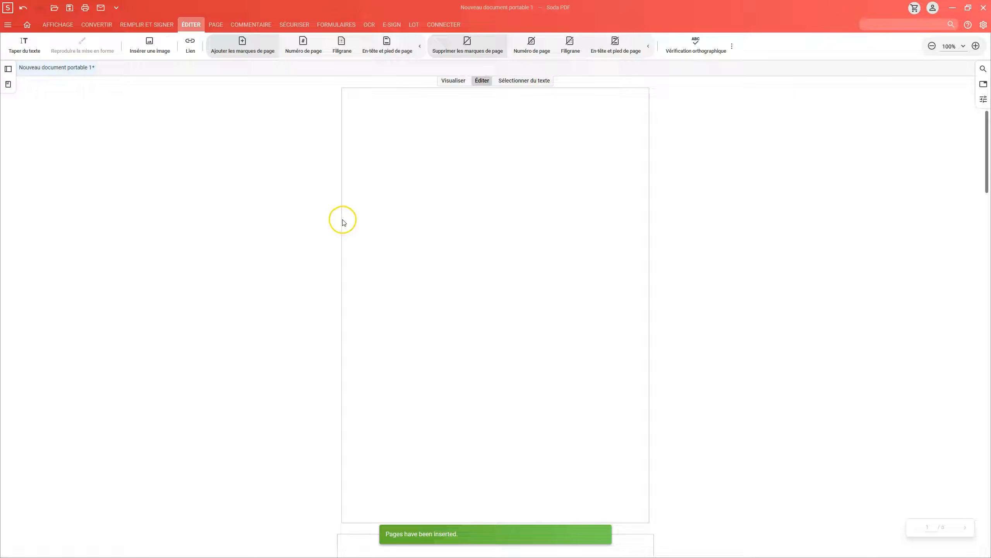
{"action": "scroll", "coordinate": [456, 264], "scroll_direction": "down", "scroll_amount": 20}
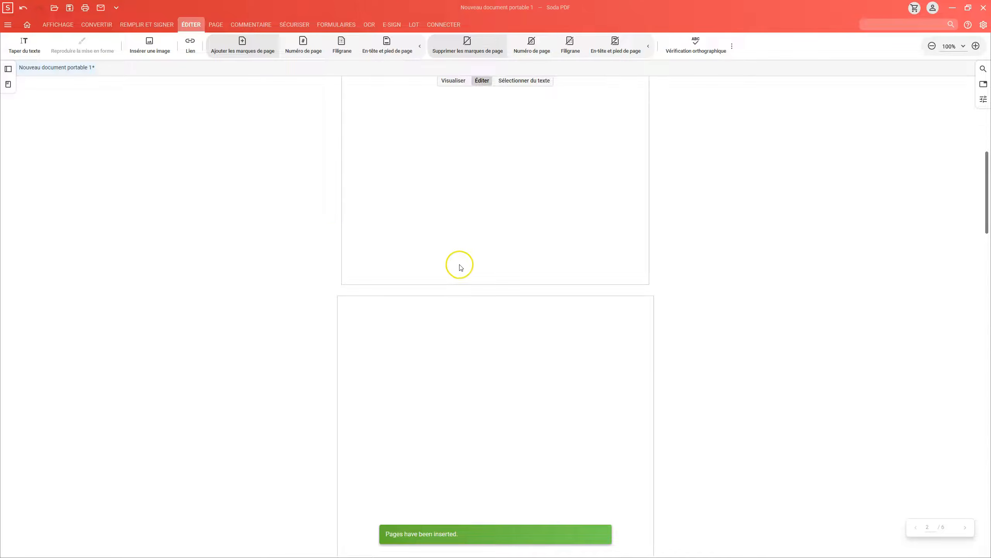
{"action": "scroll", "coordinate": [460, 265], "scroll_direction": "down", "scroll_amount": 4}
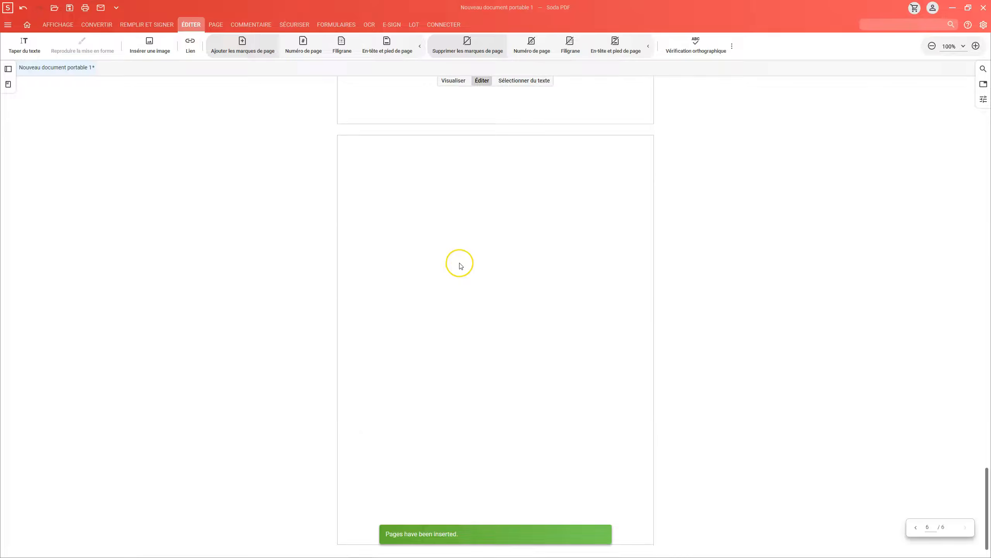
{"action": "scroll", "coordinate": [459, 266], "scroll_direction": "up", "scroll_amount": 6}
{"action": "scroll", "coordinate": [459, 265], "scroll_direction": "up", "scroll_amount": 15}
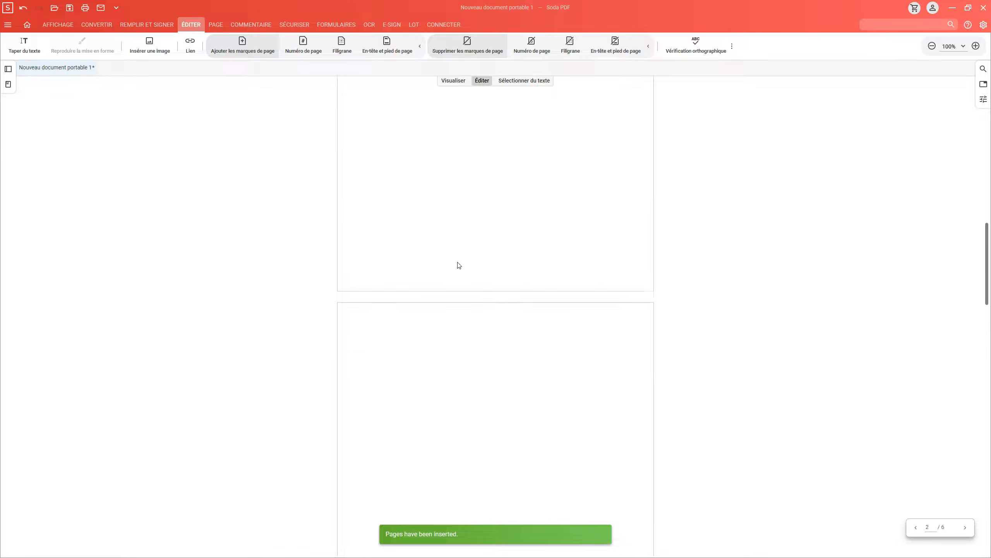
{"action": "left_click", "coordinate": [455, 261]}
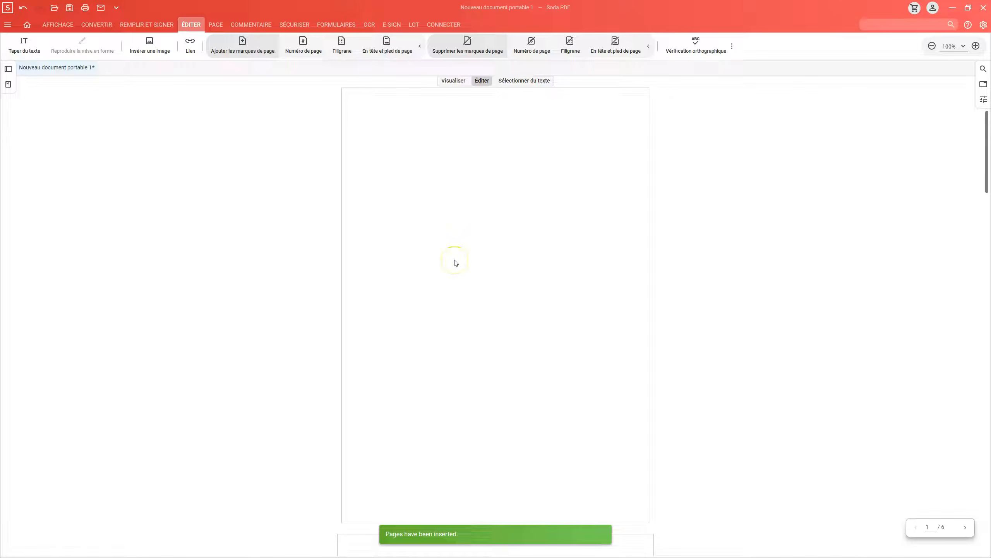
Add a text box reading "texte" in the upper part of page 1 with font size 72
{"action": "left_click", "coordinate": [24, 46]}
{"action": "left_click", "coordinate": [409, 157]}
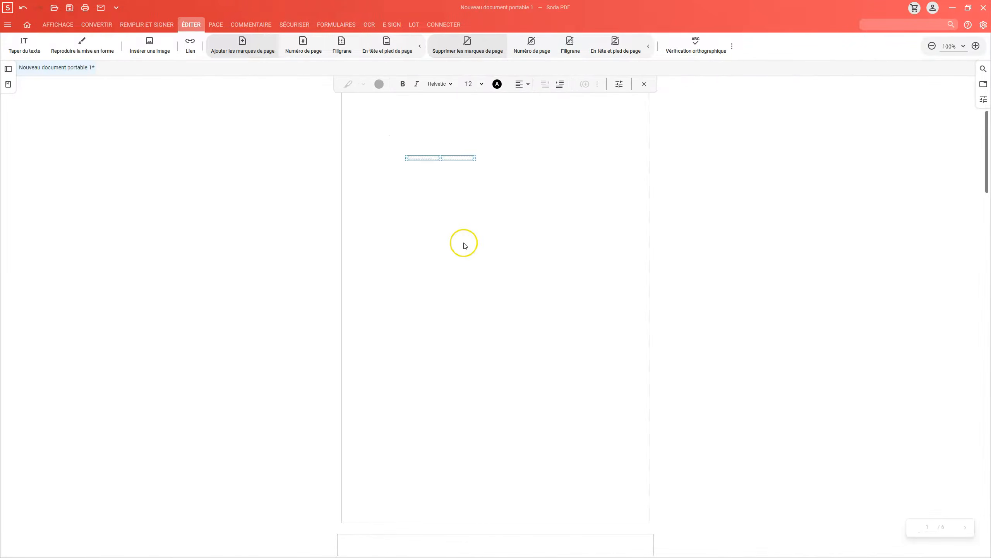
{"action": "left_click", "coordinate": [480, 84]}
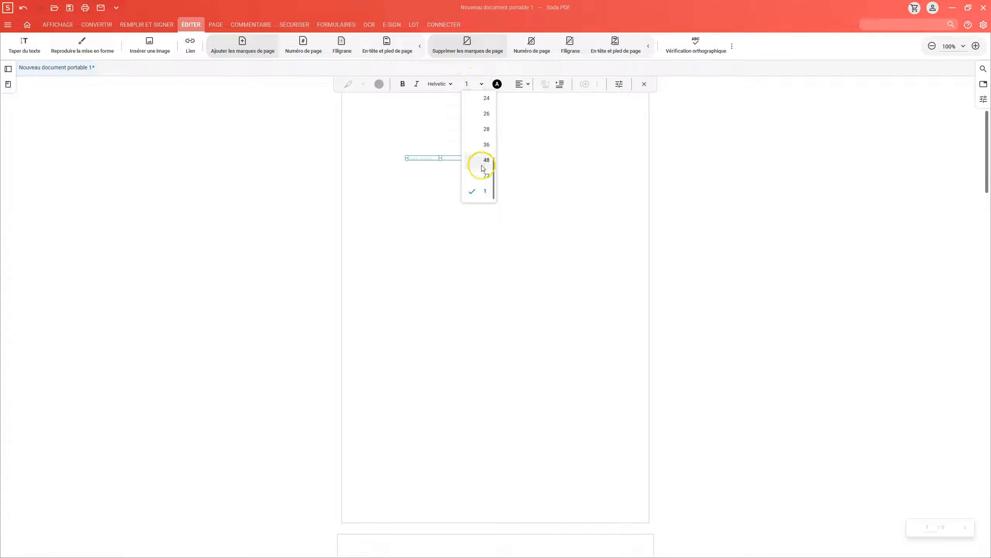
{"action": "left_click", "coordinate": [486, 176]}
{"action": "left_click", "coordinate": [496, 84]}
{"action": "left_click", "coordinate": [497, 85]}
{"action": "left_click", "coordinate": [497, 85]}
{"action": "type", "text": "e"}
{"action": "key", "text": "BackSpace"}
{"action": "type", "text": "texte"}
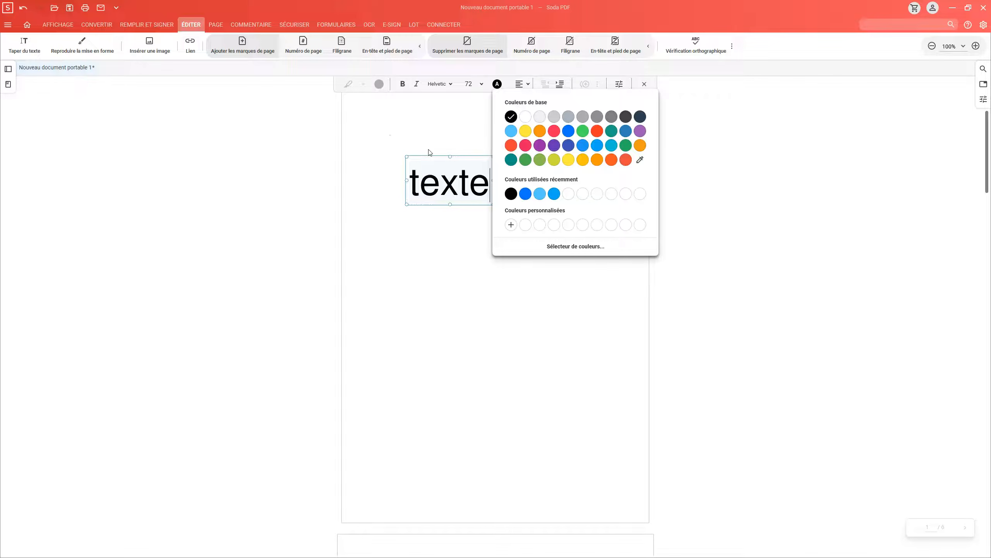
Make the word "texte" bold and color it blue
{"action": "double_click", "coordinate": [435, 181]}
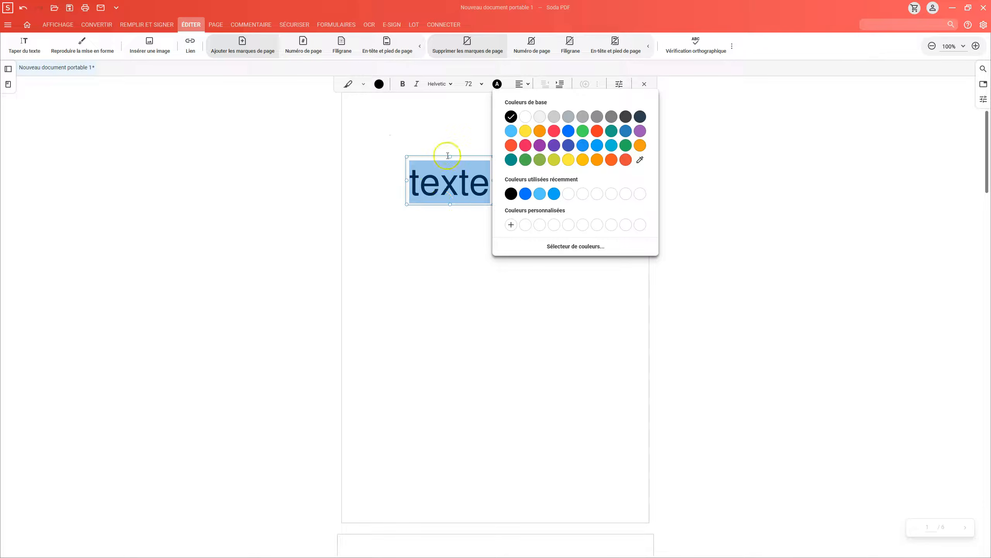
{"action": "left_click", "coordinate": [402, 84]}
{"action": "left_click", "coordinate": [402, 84]}
{"action": "left_click", "coordinate": [497, 84]}
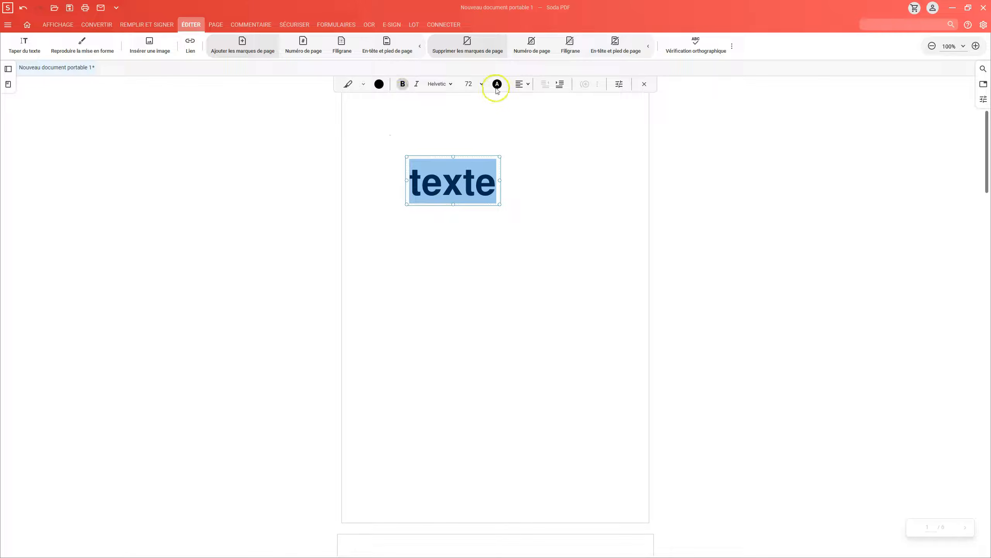
{"action": "left_click", "coordinate": [568, 131]}
{"action": "left_click", "coordinate": [368, 260]}
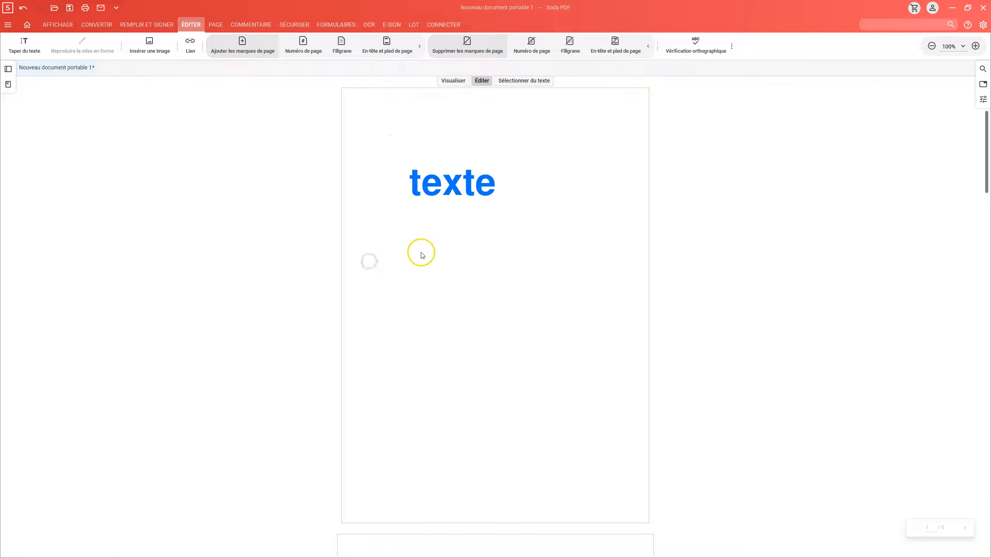
Move the "texte" text box down and closer to the left edge of page 1
{"action": "left_click", "coordinate": [471, 191]}
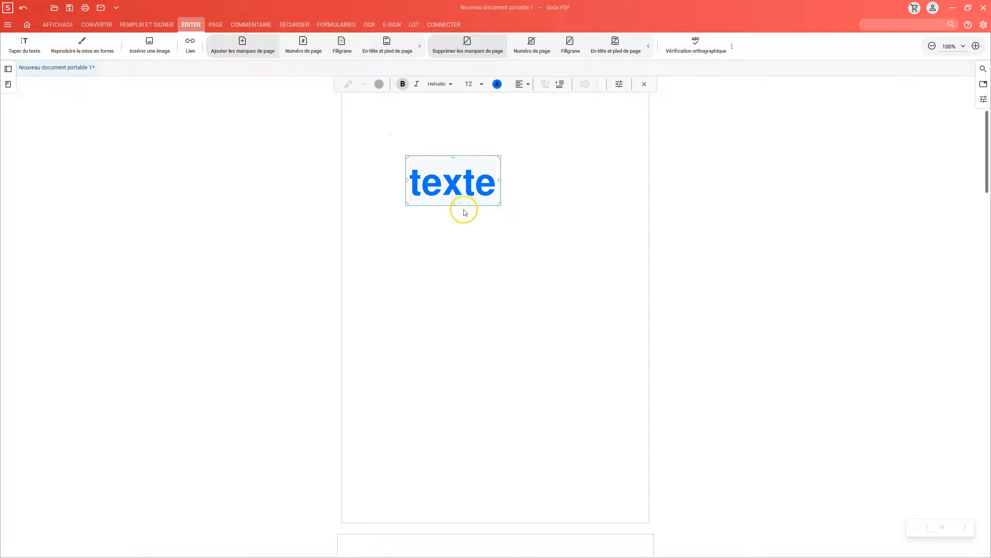
{"action": "left_click_drag", "start_coordinate": [475, 203], "coordinate": [431, 259]}
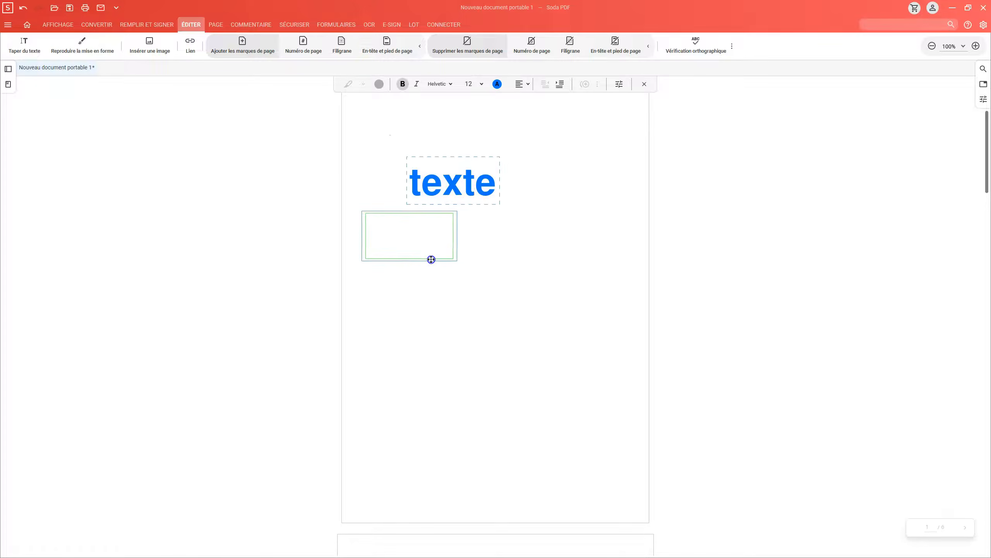
{"action": "left_click", "coordinate": [523, 244]}
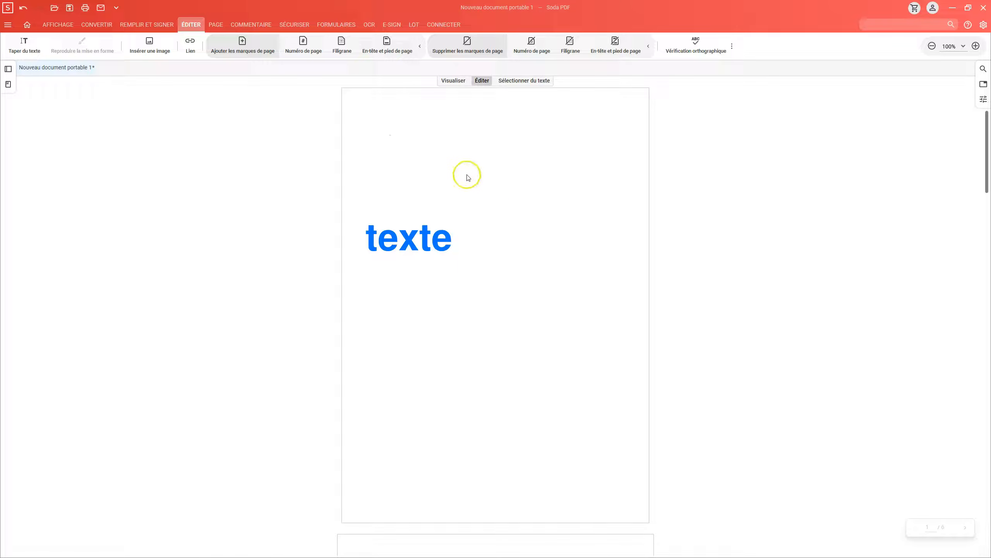
Insert the sunset sky image on page 1 and place it above the word "texte"
{"action": "left_click", "coordinate": [150, 42]}
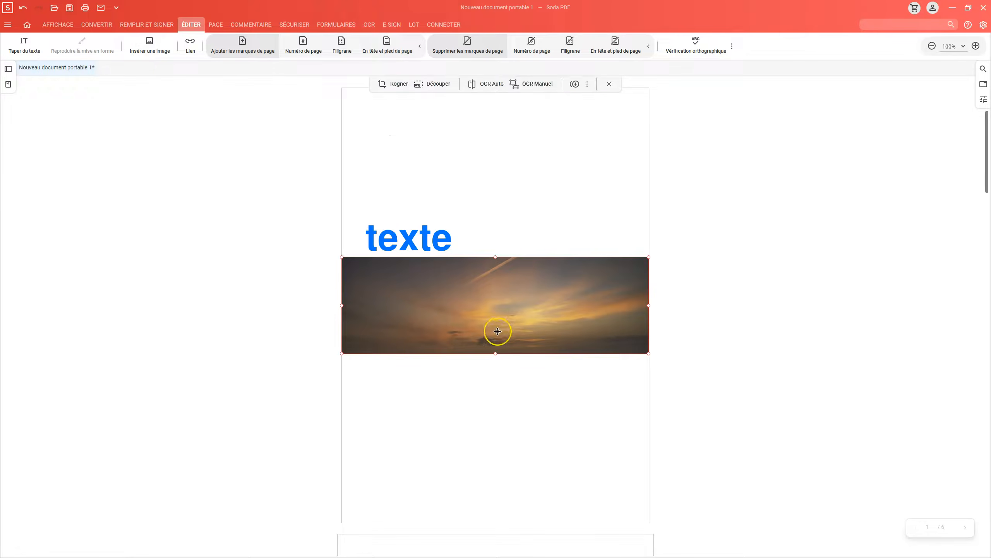
{"action": "left_click_drag", "start_coordinate": [500, 330], "coordinate": [498, 169]}
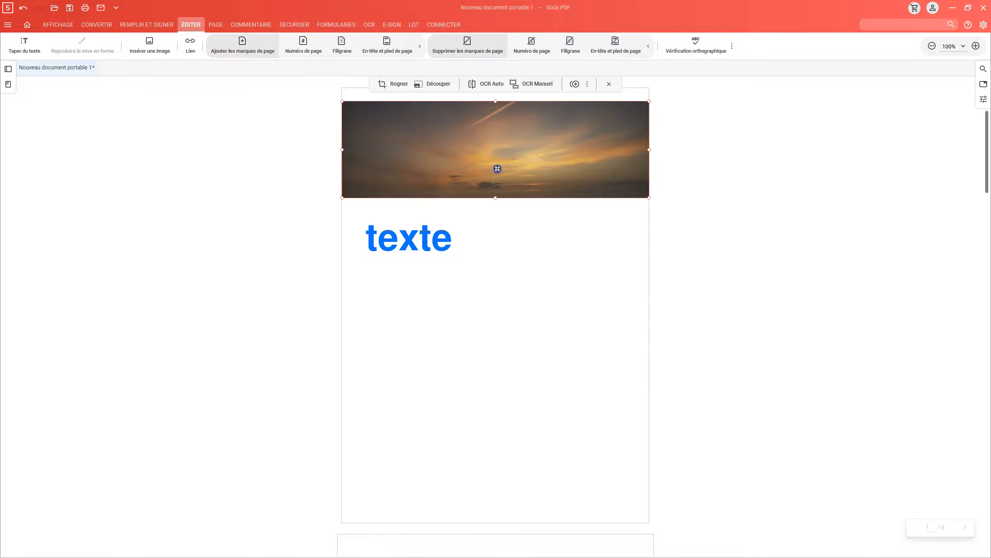
Replace the word "texte" on page 1 with "Ciels", keeping its bold blue formatting
{"action": "double_click", "coordinate": [453, 244]}
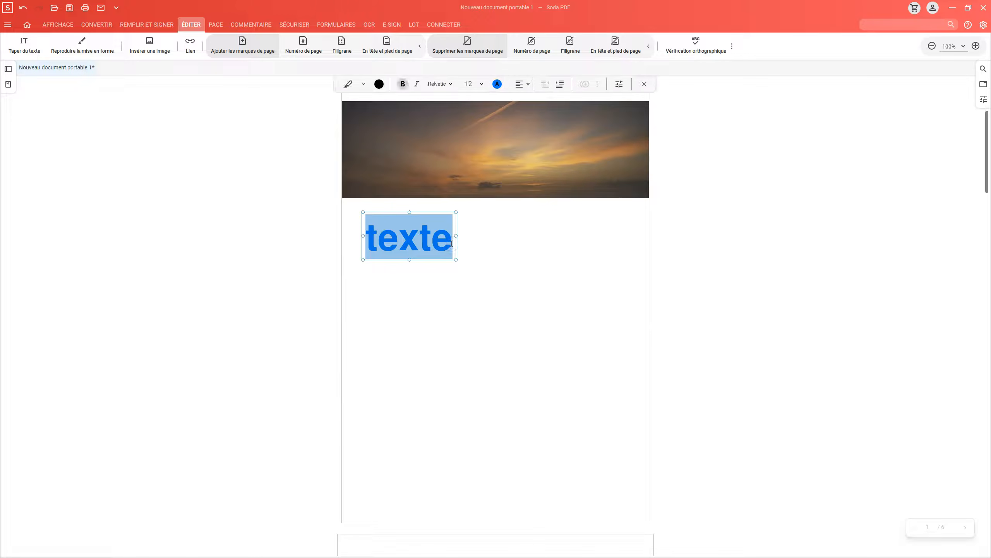
{"action": "key", "text": "BackSpace"}
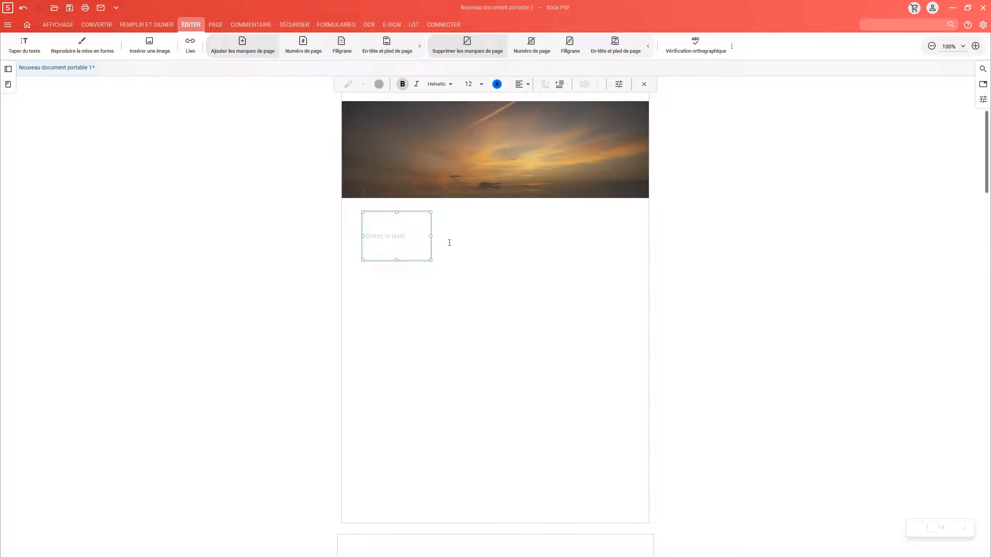
{"action": "type", "text": "Ciels dan"}
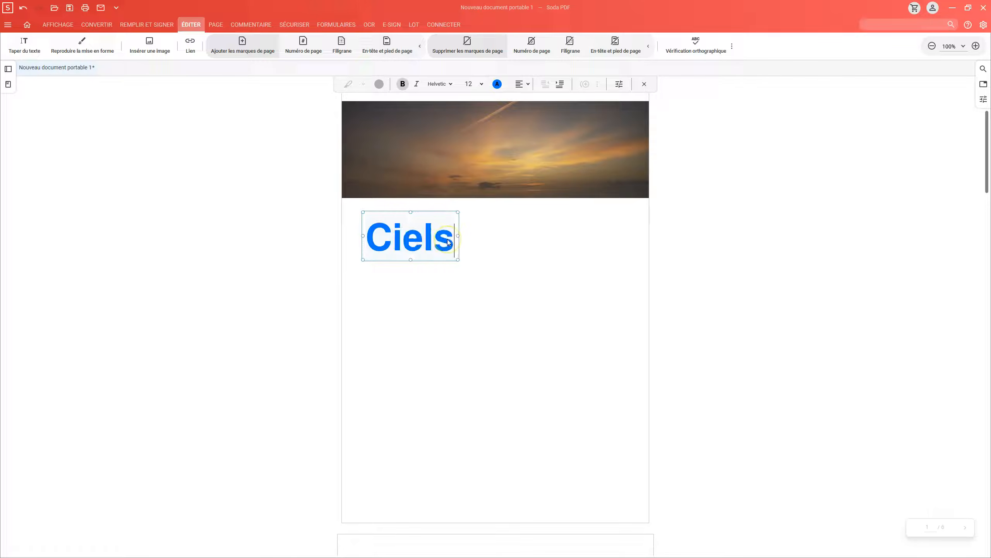
{"action": "key", "text": "BackSpace"}
{"action": "key", "text": "BackSpace"}
{"action": "key", "text": "BackSpace"}
{"action": "key", "text": "BackSpace"}
Center the "Ciels" title horizontally below the sunset image and move the image up to the top edge of page 1
{"action": "left_click_drag", "start_coordinate": [425, 260], "coordinate": [511, 254]}
{"action": "left_click", "coordinate": [496, 288]}
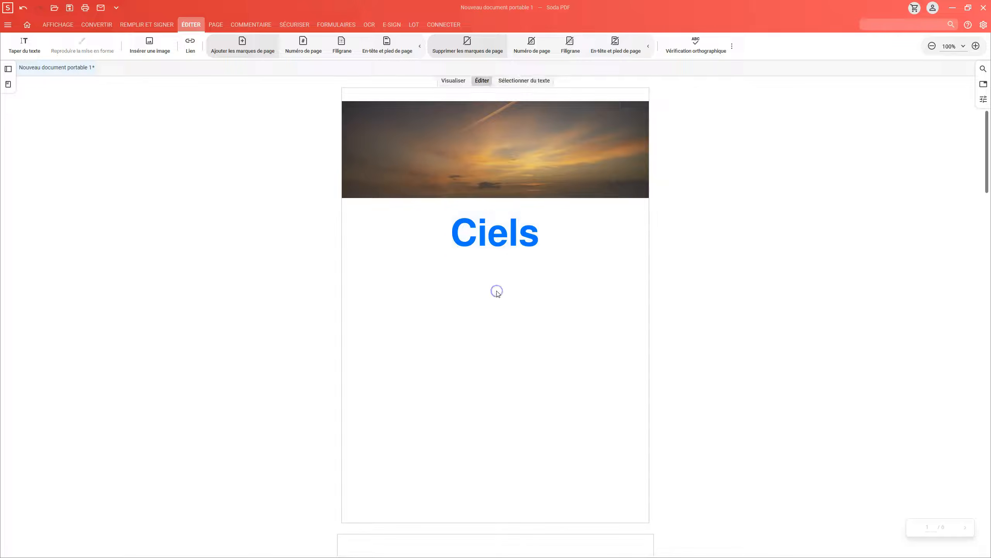
{"action": "left_click_drag", "start_coordinate": [507, 165], "coordinate": [507, 150]}
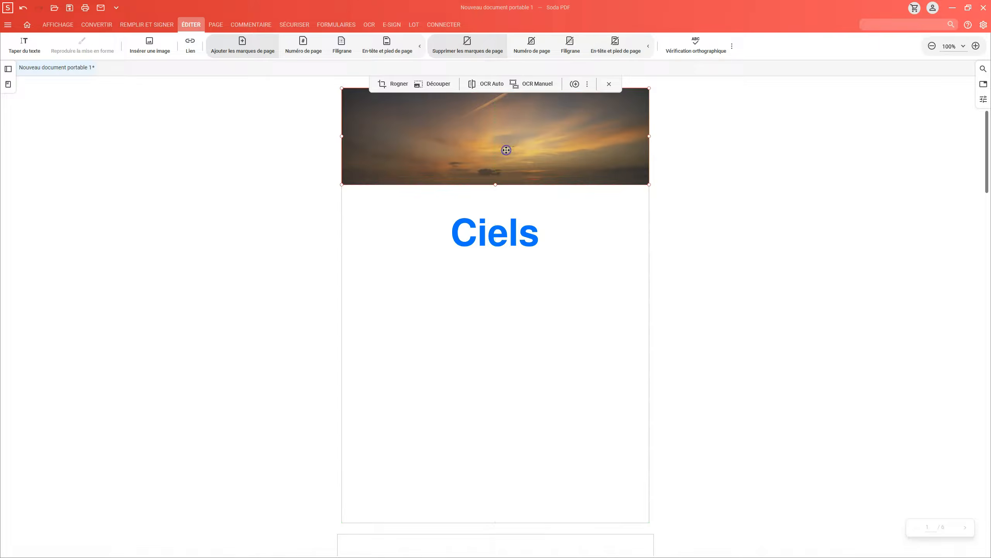
{"action": "left_click", "coordinate": [490, 239]}
{"action": "left_click", "coordinate": [560, 245]}
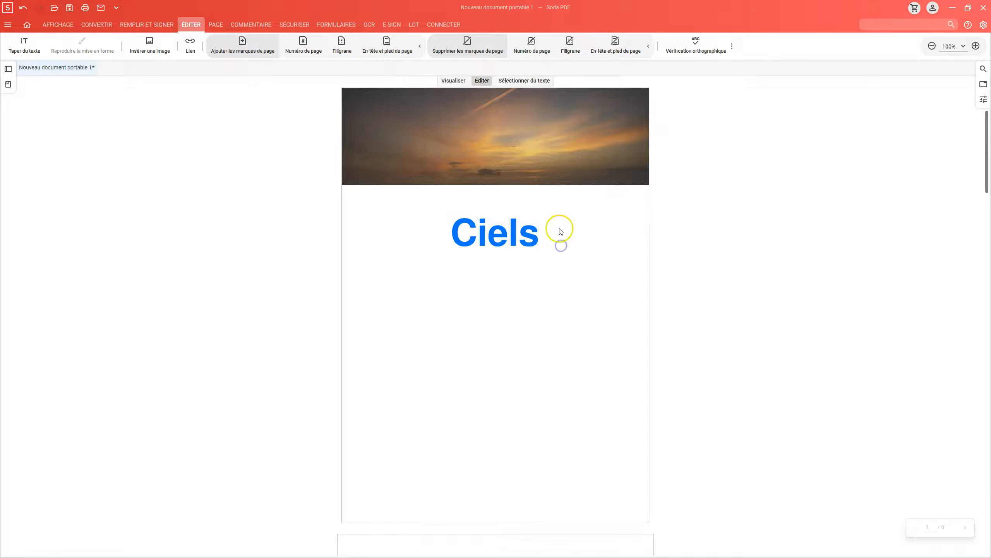
Insert page numbers at the bottom center of the pages, starting at 1
{"action": "left_click", "coordinate": [302, 45]}
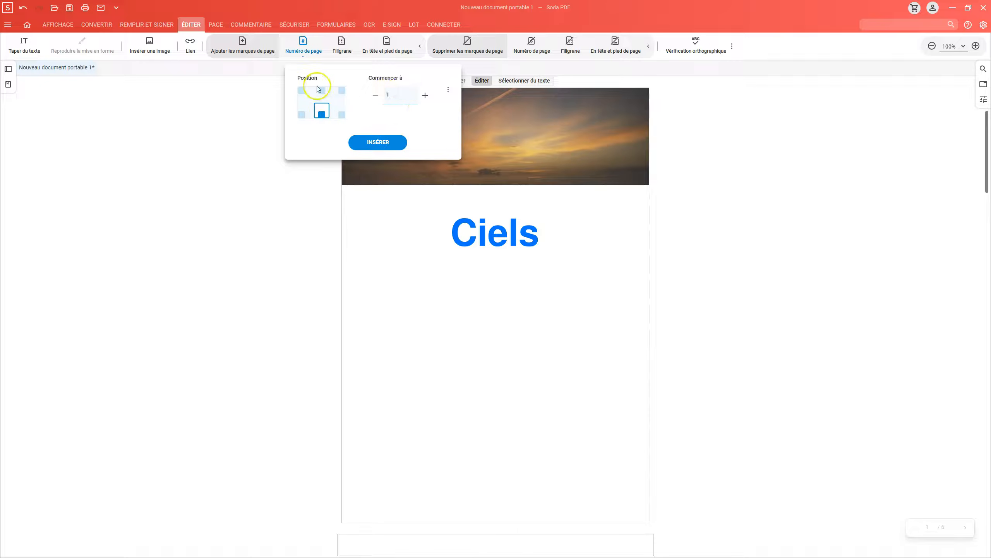
{"action": "left_click", "coordinate": [381, 143]}
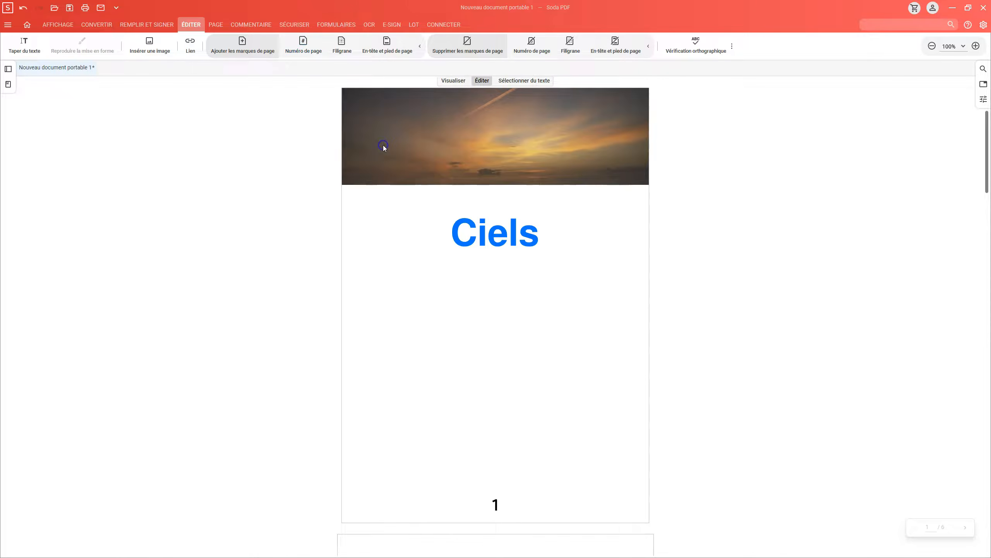